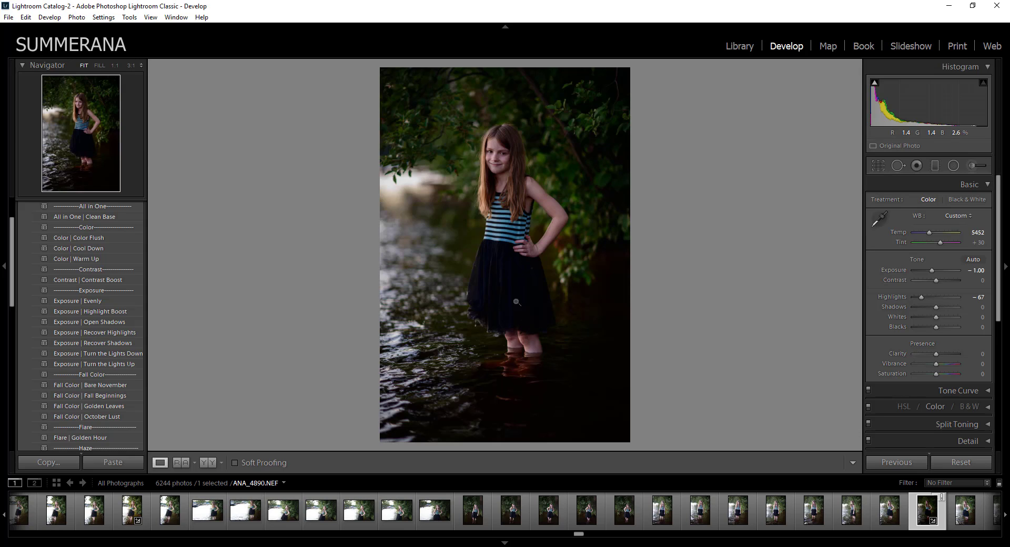
# Reset Exposure, then set Highlights to -79 and Exposure to +0.12
pyautogui.doubleClick(932, 270)
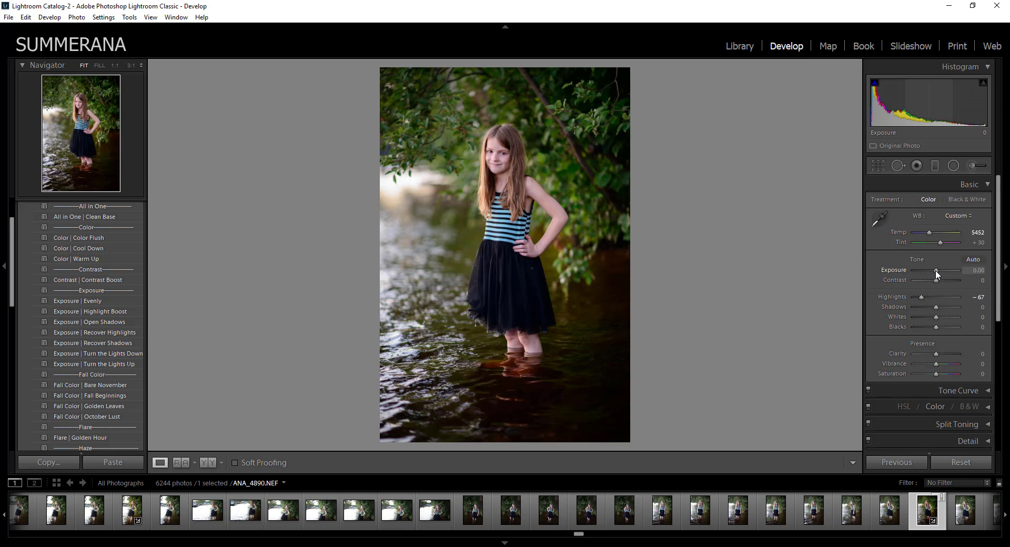
pyautogui.moveTo(935, 270); pyautogui.dragTo(934, 269)
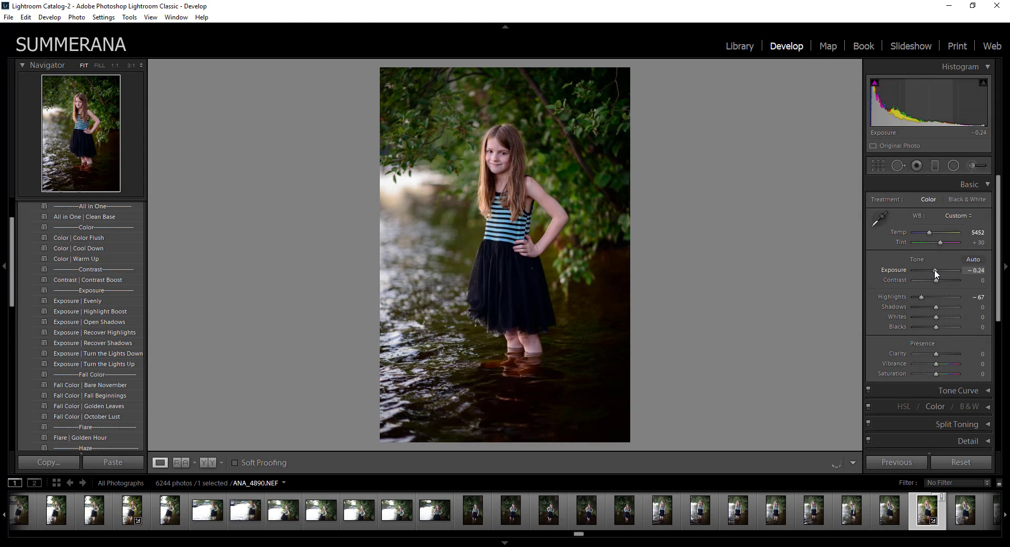
pyautogui.doubleClick(936, 270)
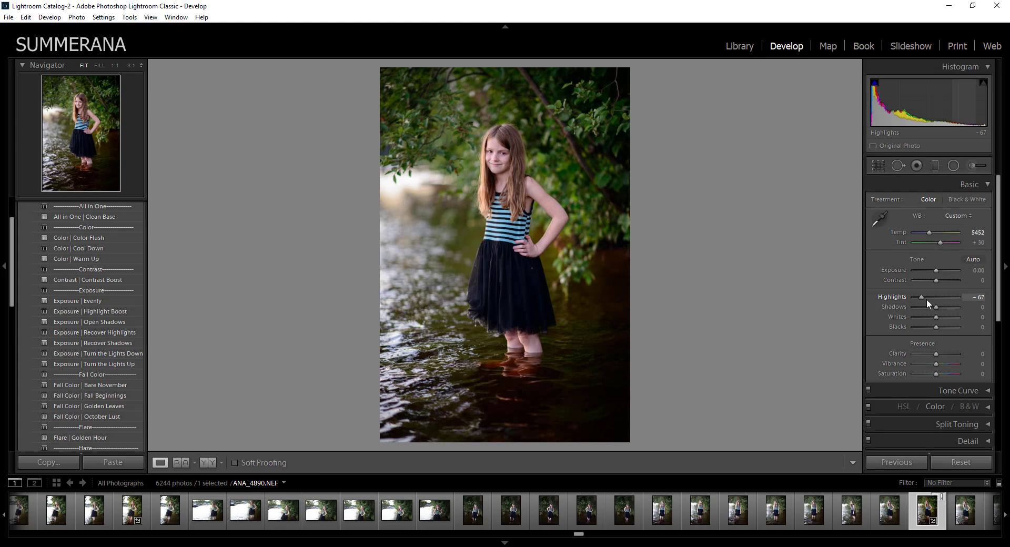
pyautogui.moveTo(922, 297)
pyautogui.mouseDown()
pyautogui.moveTo(961, 298)
pyautogui.moveTo(904, 297)
pyautogui.moveTo(917, 303)
pyautogui.mouseUp()
pyautogui.moveTo(936, 270); pyautogui.dragTo(937, 272)
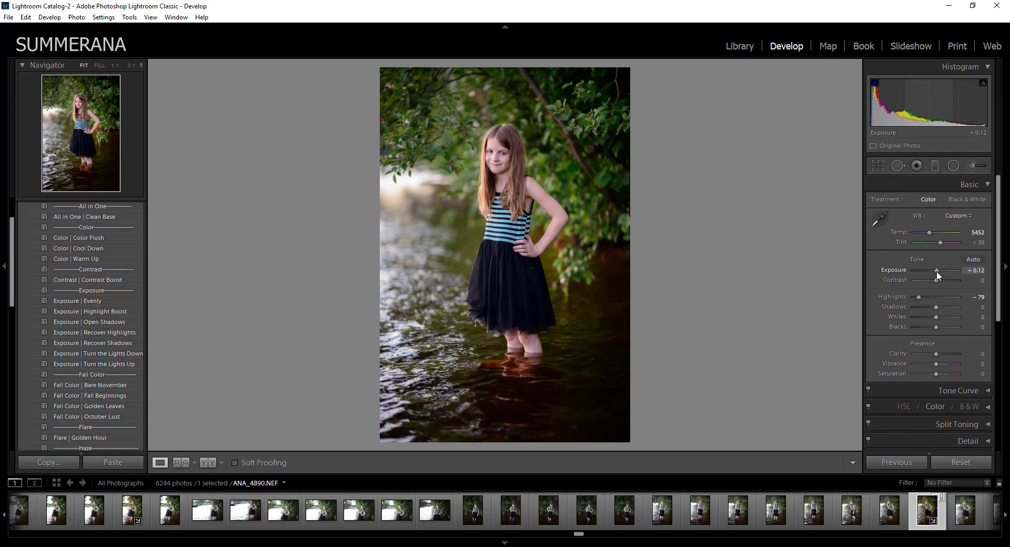
# Reset all develop adjustments and lower Highlights to -38
pyautogui.click(960, 462)
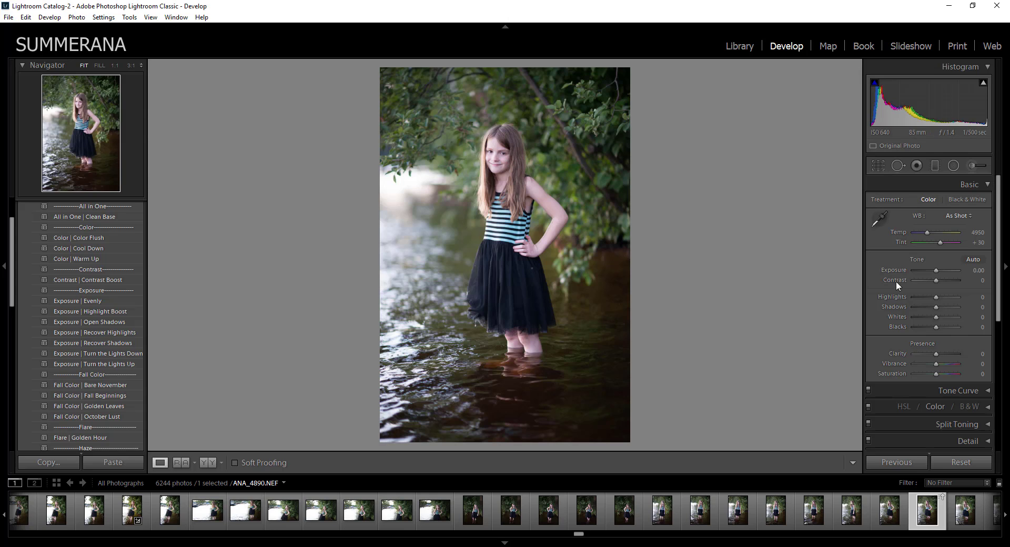
pyautogui.moveTo(936, 297); pyautogui.dragTo(927, 295)
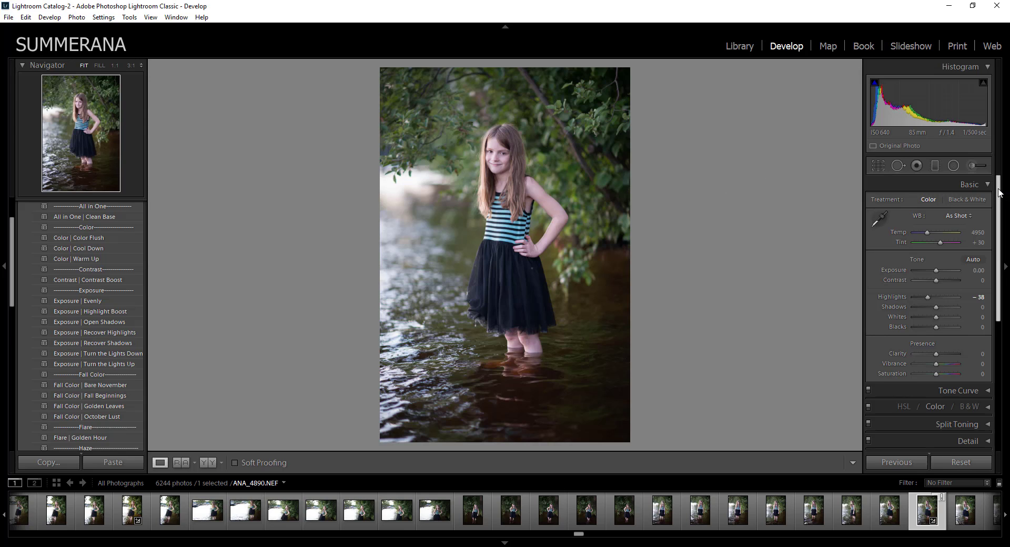
pyautogui.moveTo(999, 193); pyautogui.dragTo(996, 325)
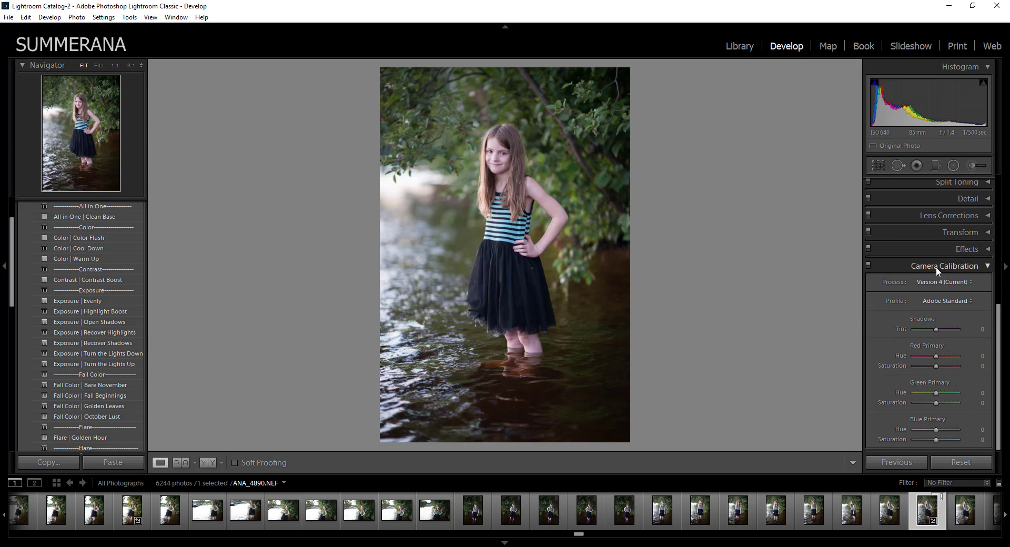
# Choose the Camera Vivid profile in the Camera Calibration panel
pyautogui.click(985, 268)
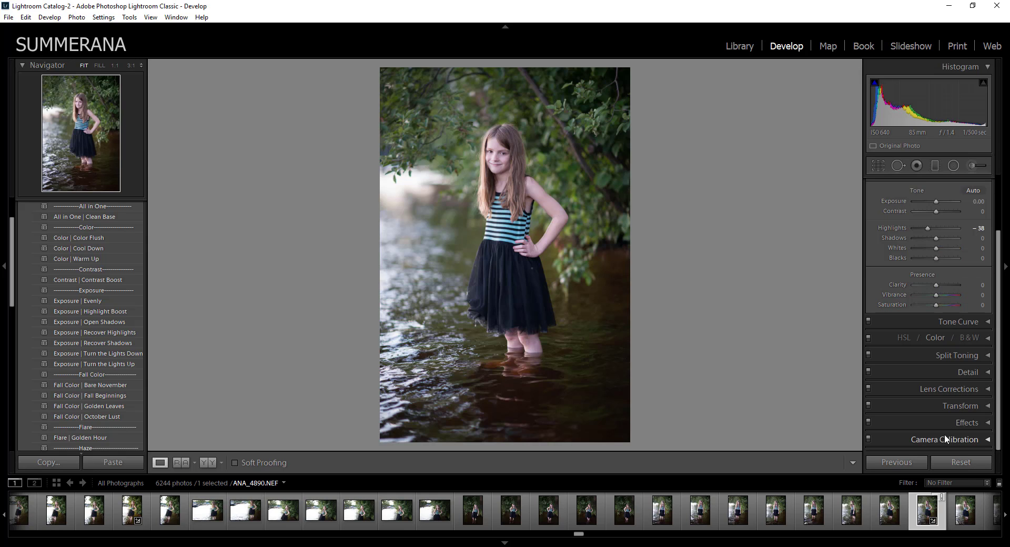
pyautogui.click(988, 440)
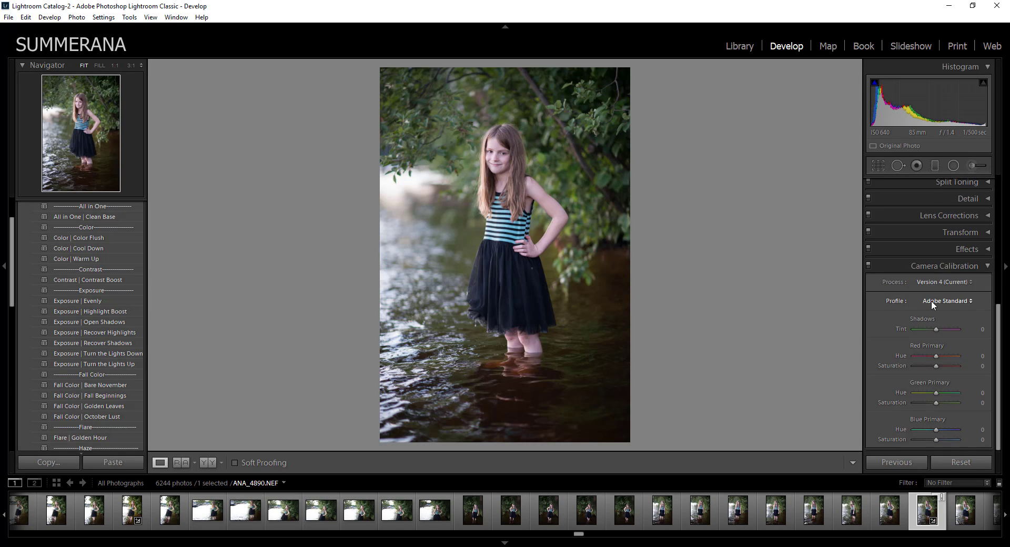
pyautogui.click(946, 301)
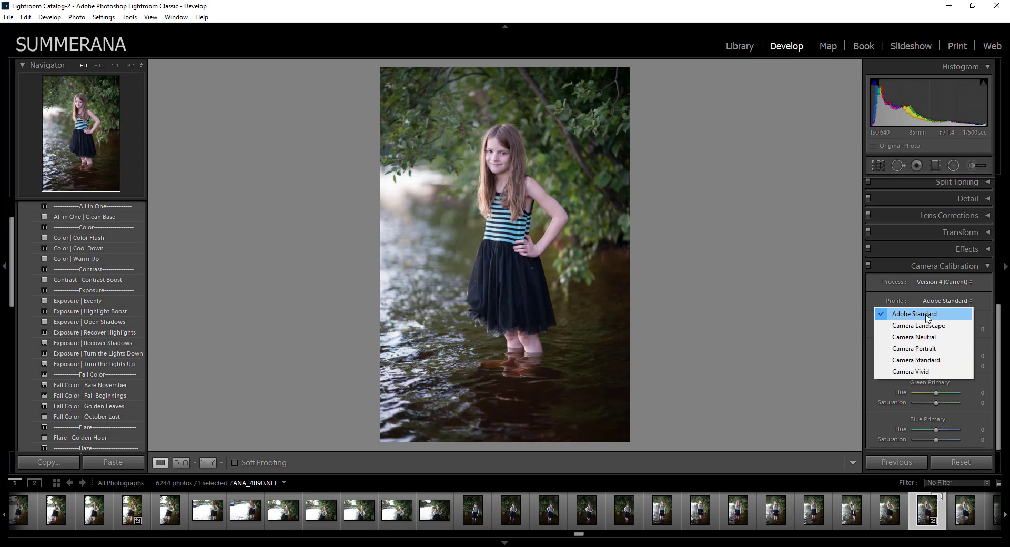
pyautogui.click(924, 371)
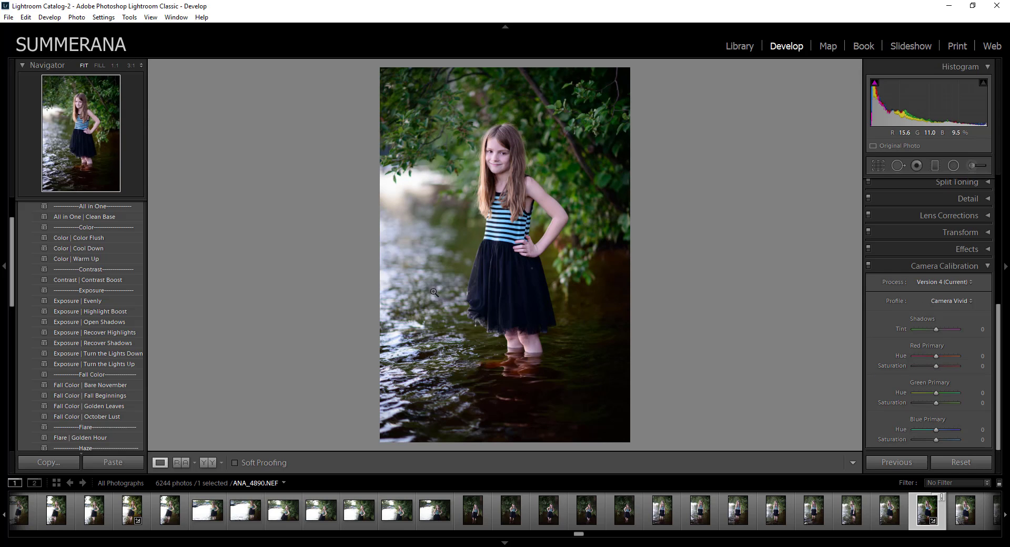
# Set Temp to 5333, Highlights to -50 and Shadows to +31 in Basic
pyautogui.scroll(2, 998, 350)
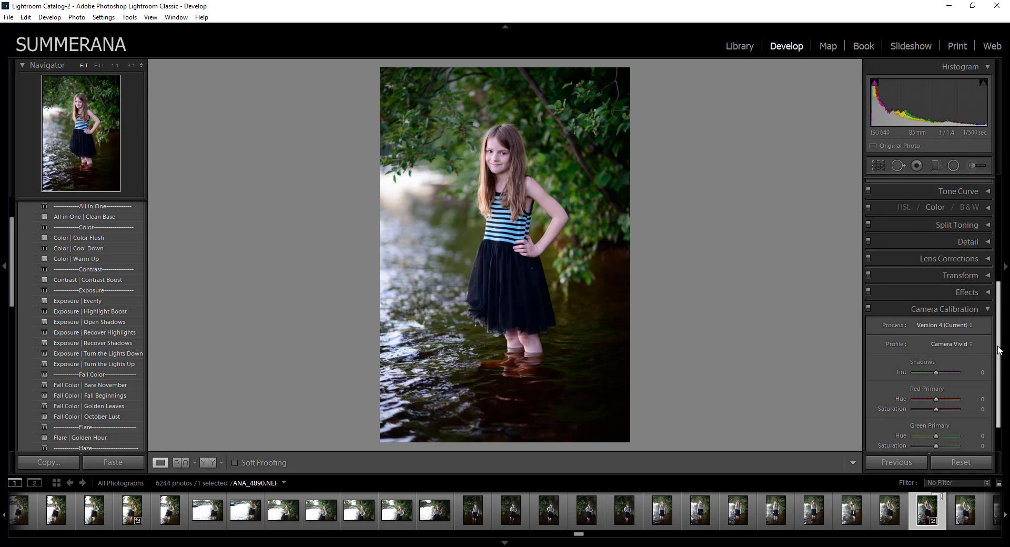
pyautogui.scroll(5, 998, 350)
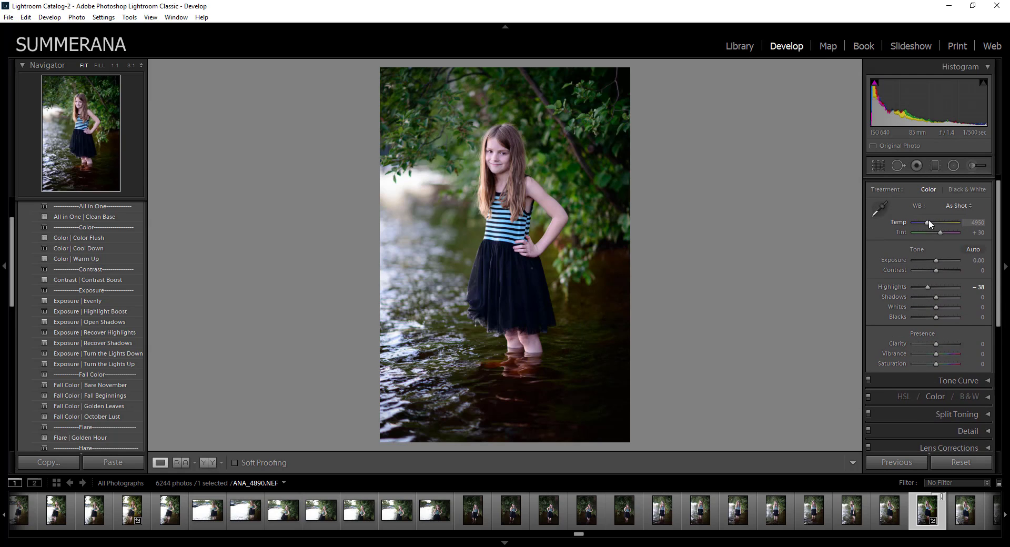
pyautogui.click(927, 222)
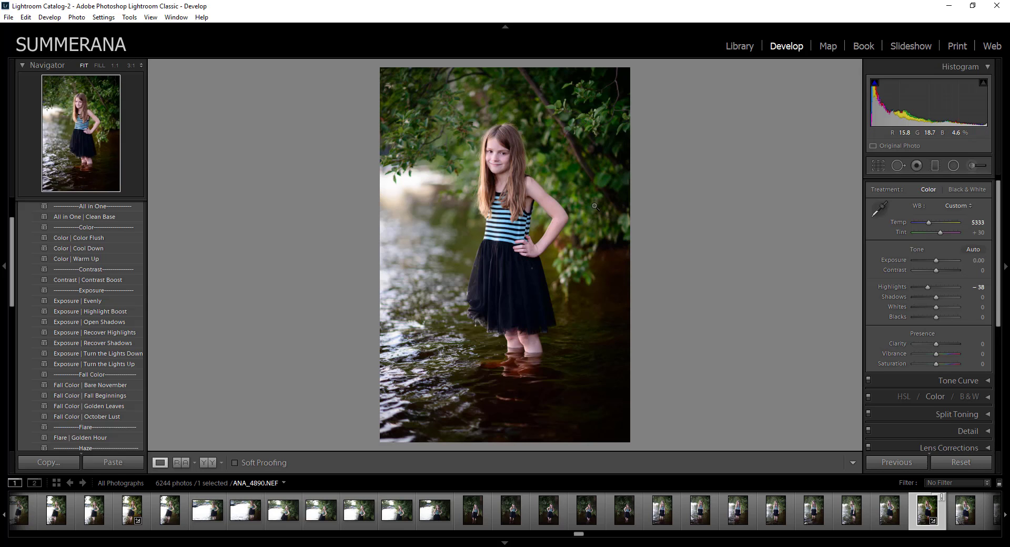
pyautogui.moveTo(927, 287); pyautogui.dragTo(942, 297)
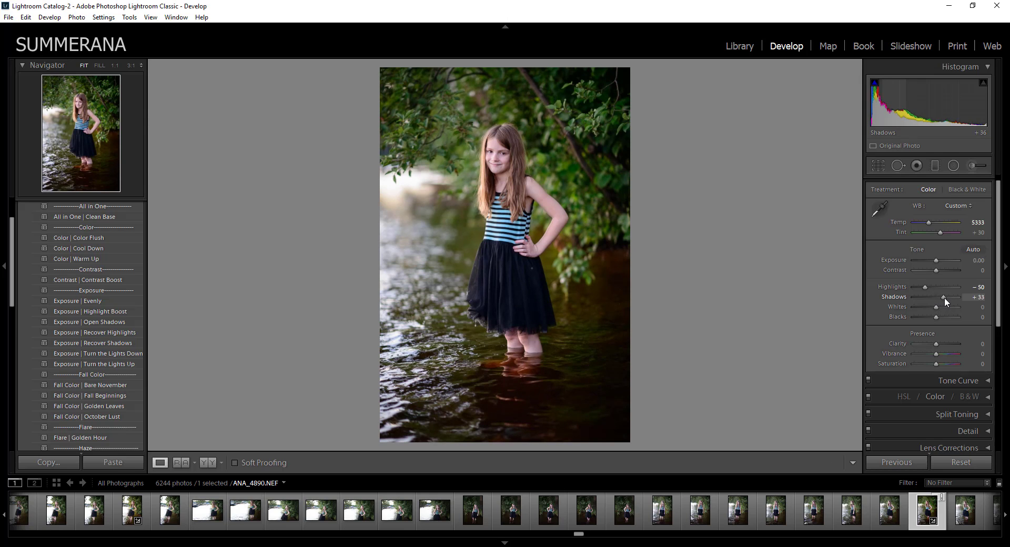
pyautogui.moveTo(945, 297); pyautogui.dragTo(942, 298)
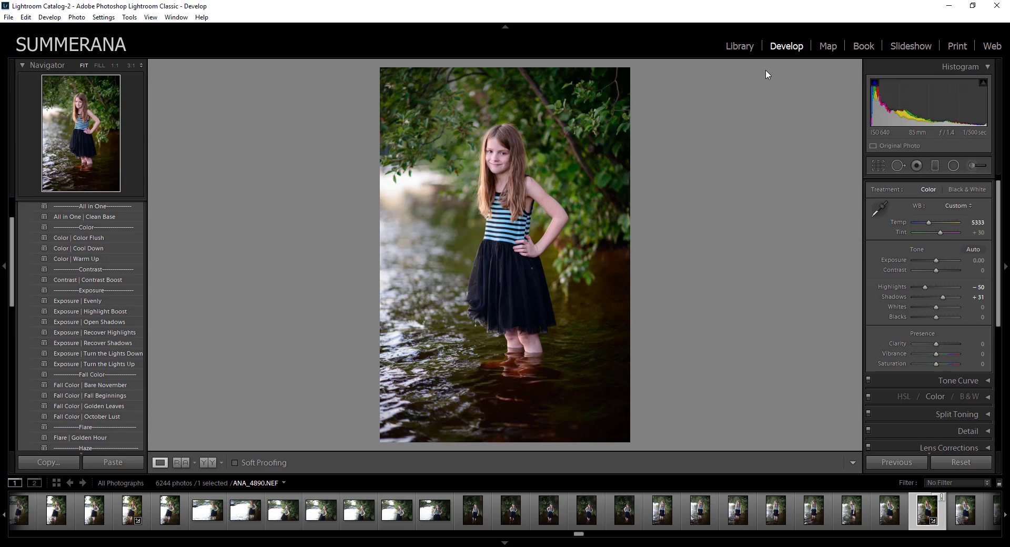
# Switch to Library and open the Export dialog for the photo
pyautogui.click(741, 46)
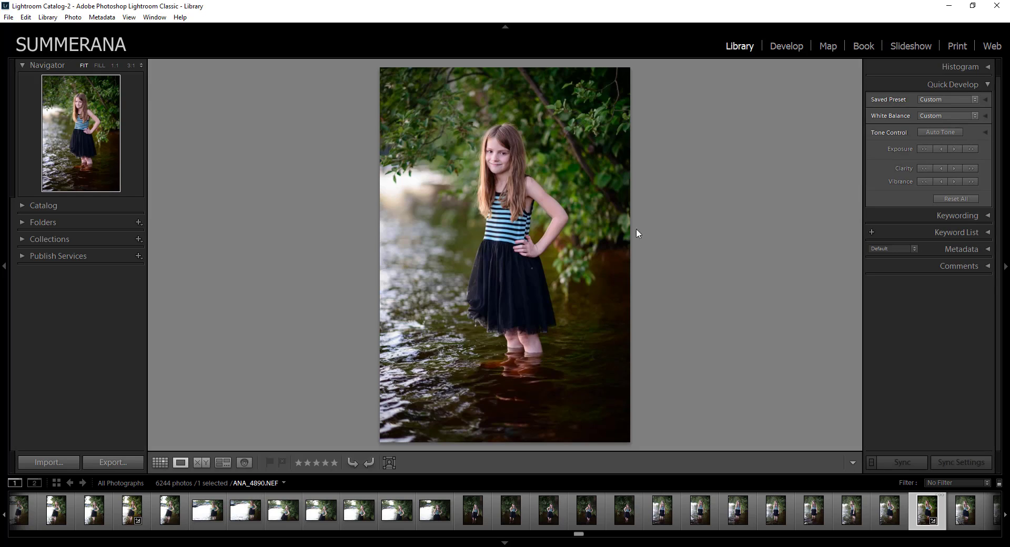
pyautogui.click(114, 462)
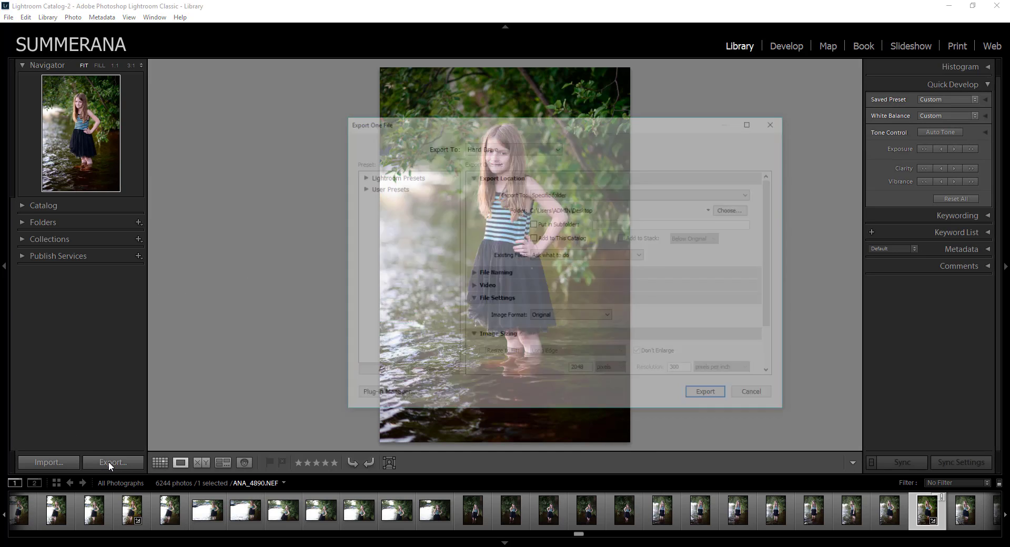
pyautogui.moveTo(556, 124); pyautogui.dragTo(725, 90)
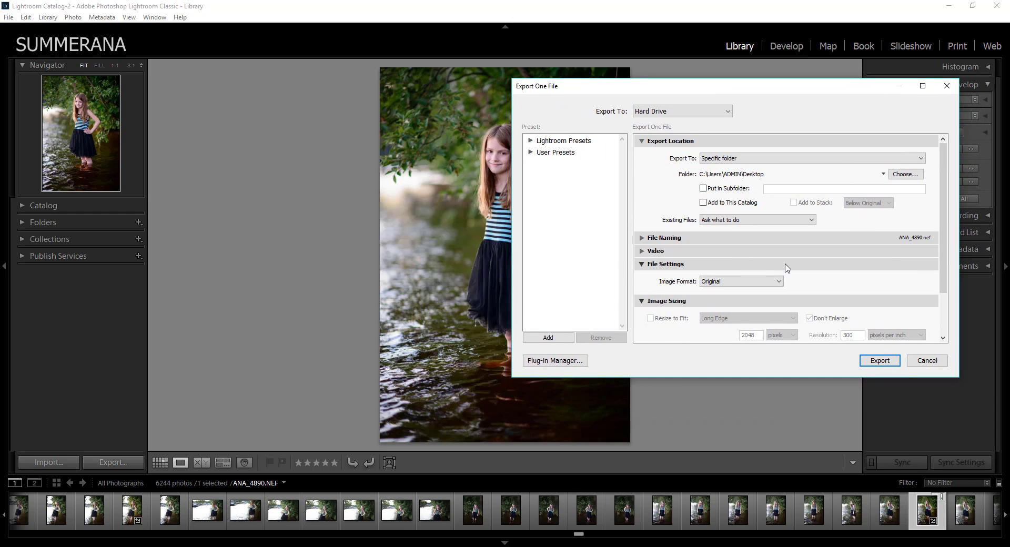
# Collapse the export sections, leaving only File Settings expanded
pyautogui.moveTo(945, 214); pyautogui.dragTo(946, 251)
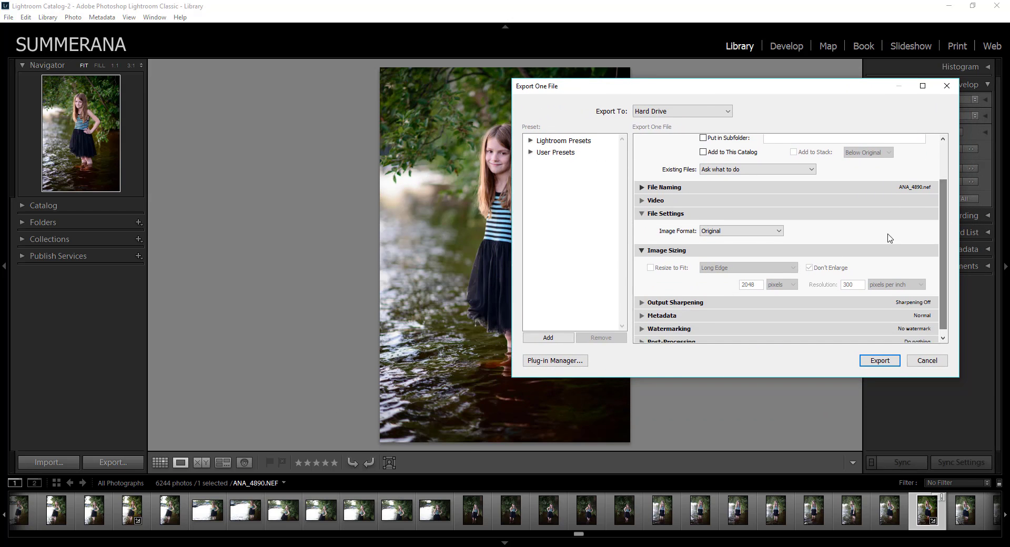
pyautogui.click(643, 215)
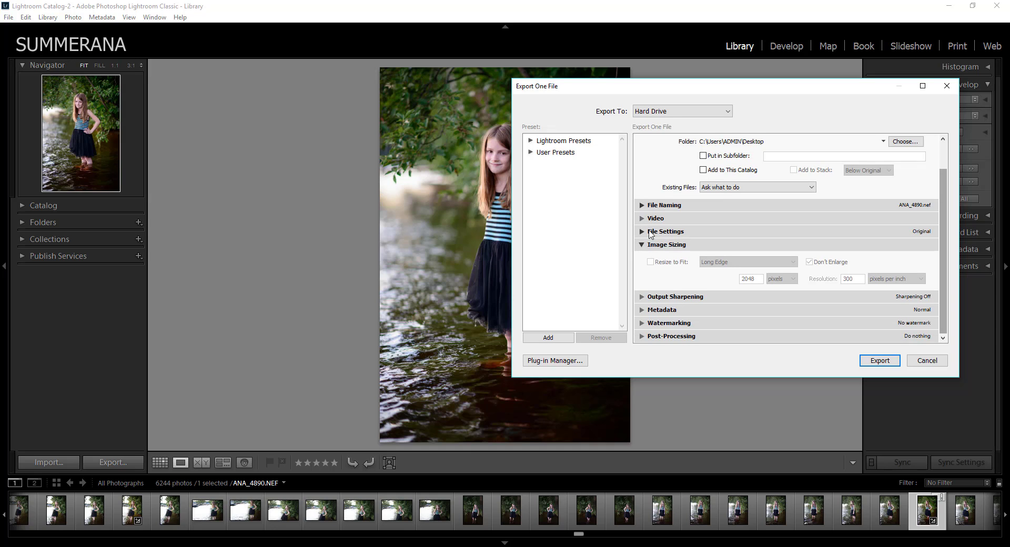
pyautogui.click(642, 246)
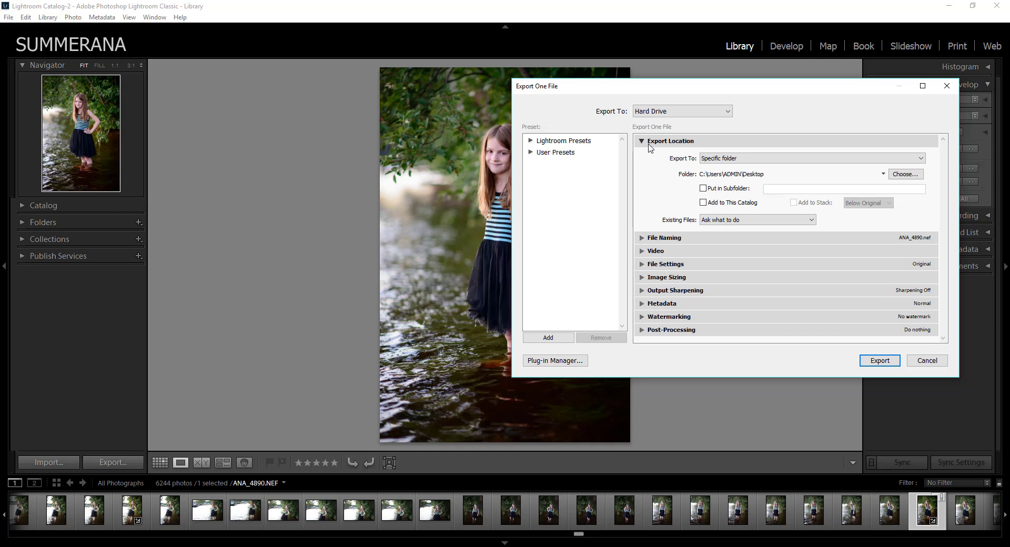
pyautogui.click(677, 142)
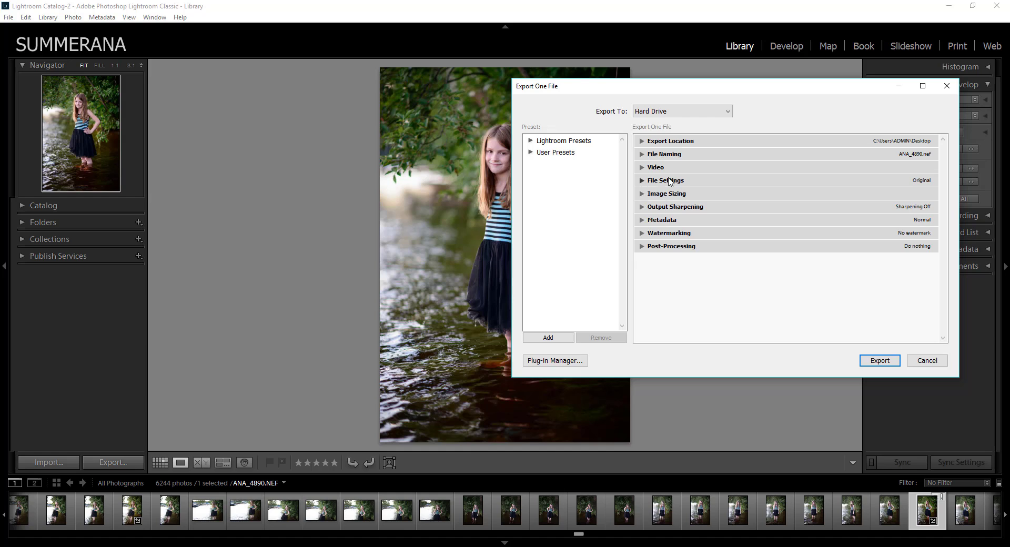
pyautogui.click(641, 181)
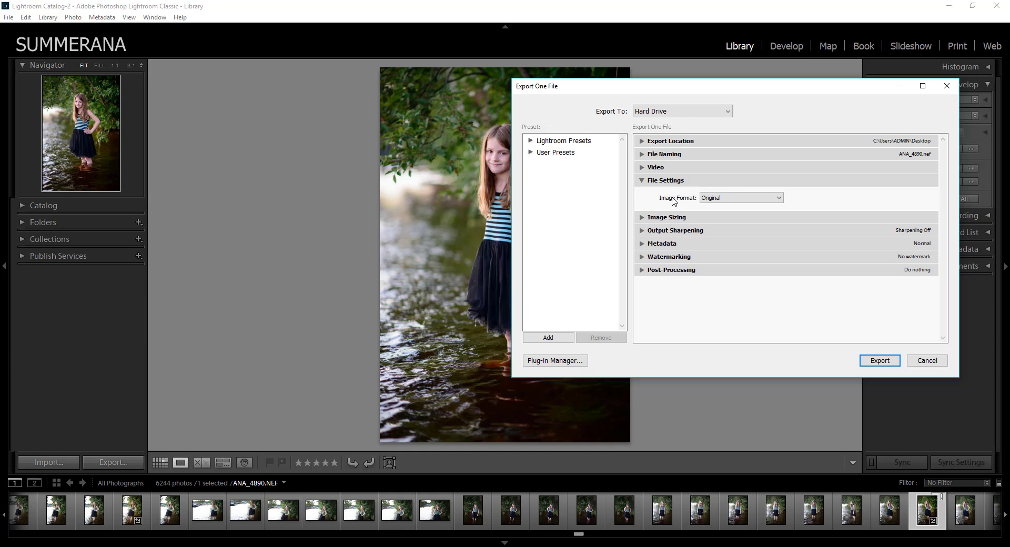
# Show the Image Format choices in File Settings
pyautogui.click(731, 199)
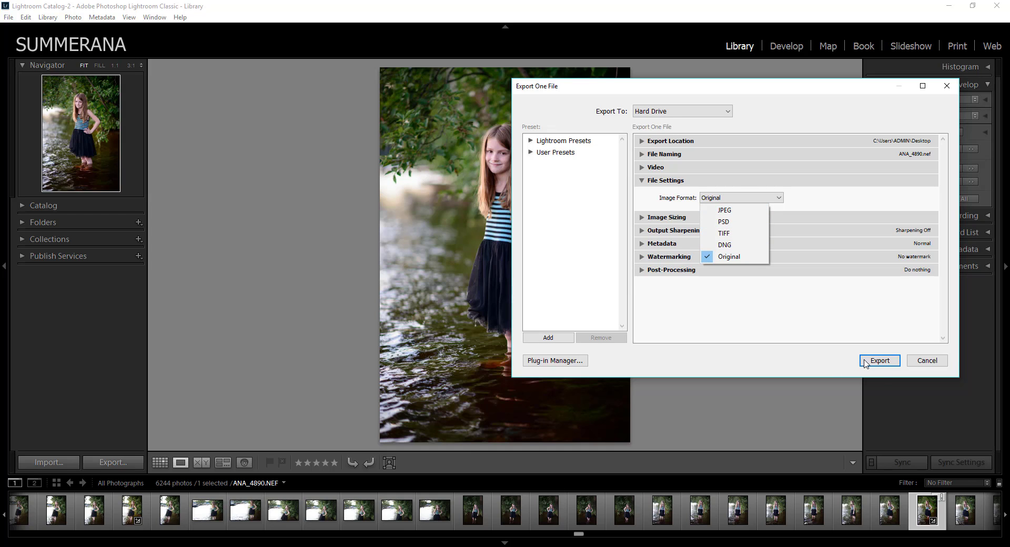
# Export the photo as a JPEG with Quality set to 21
pyautogui.click(734, 211)
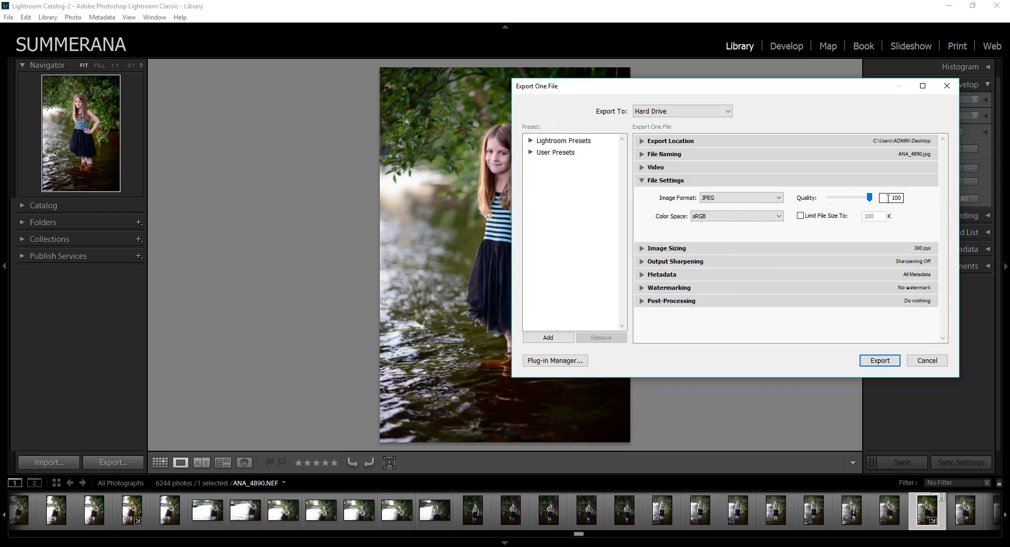
pyautogui.moveTo(870, 200); pyautogui.dragTo(848, 199)
pyautogui.moveTo(851, 200)
pyautogui.mouseDown()
pyautogui.moveTo(839, 203)
pyautogui.moveTo(870, 198)
pyautogui.mouseUp()
pyautogui.click(879, 361)
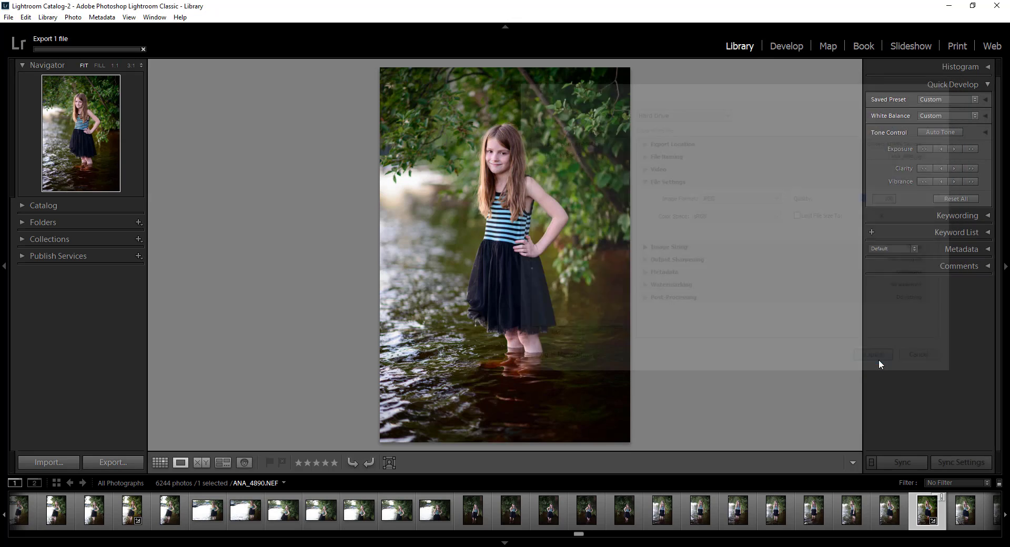